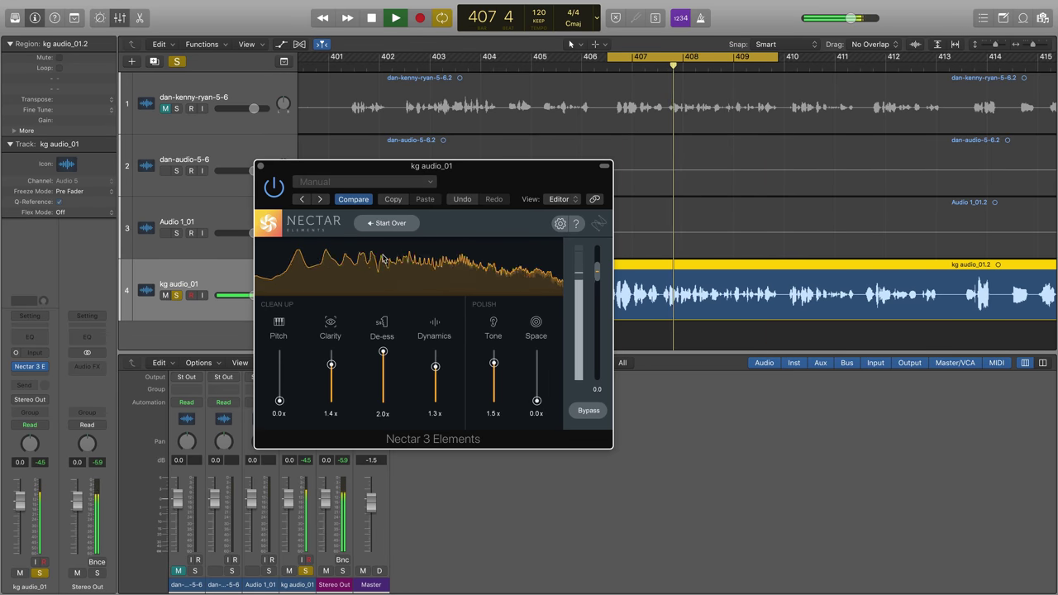
# Restart Nectar's guided setup, keeping the Dialogue vibe and Light intensity.
pyautogui.click(387, 223)
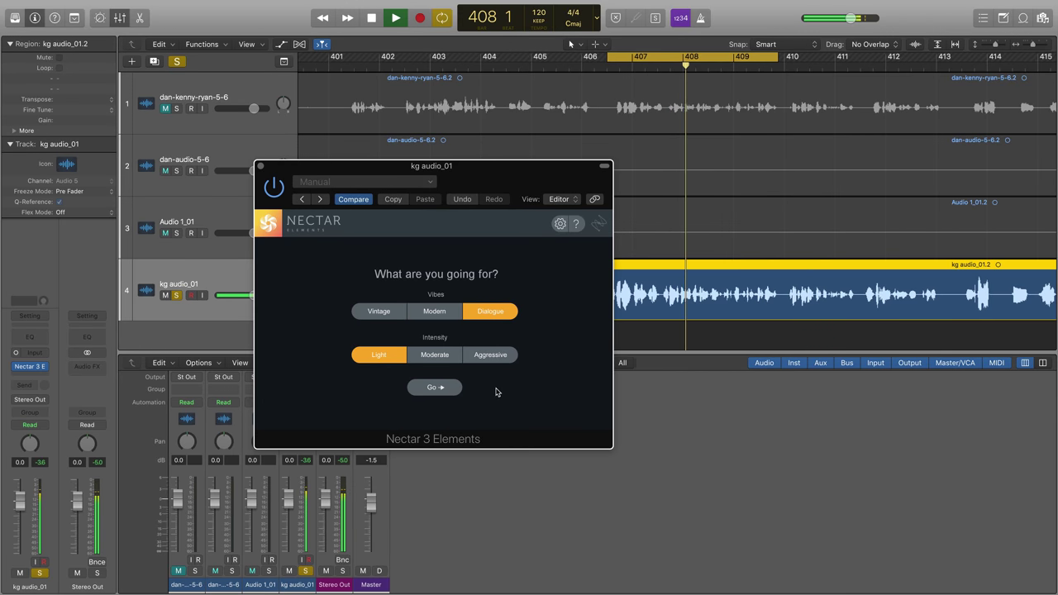
# Run the Assistant to build a light dialogue chain, then stop playback after listening.
pyautogui.click(436, 388)
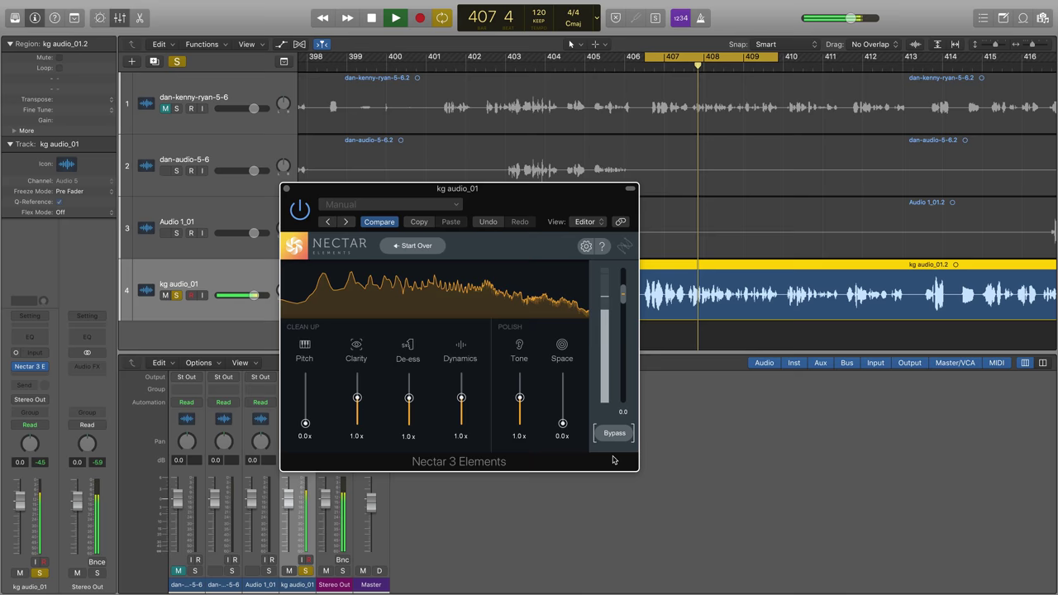
pyautogui.press('space')
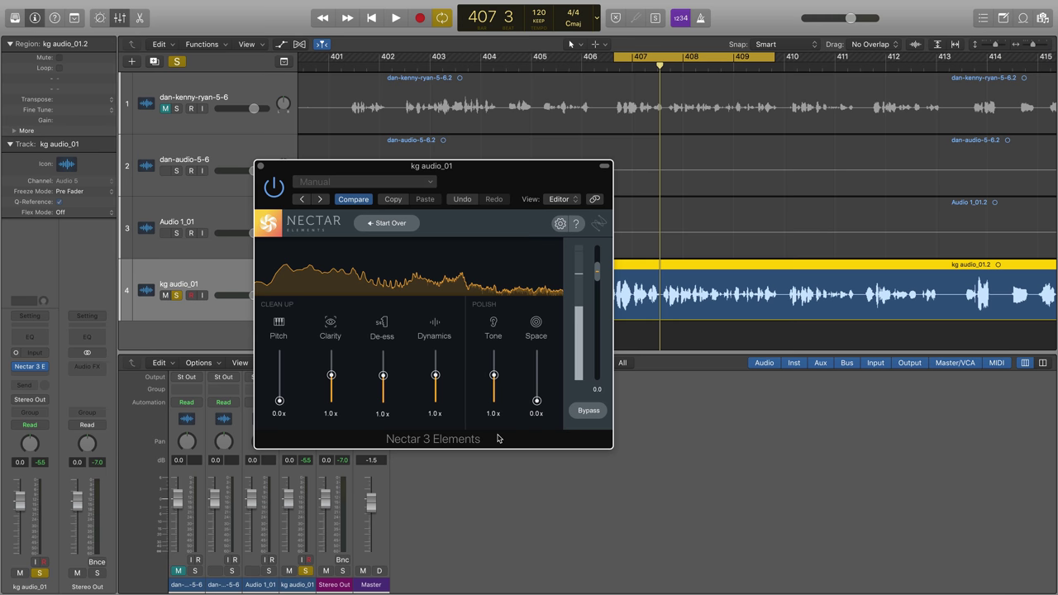
# Set De-ess to 0.0x and play the vocal several times without de-essing.
pyautogui.moveTo(383, 375); pyautogui.dragTo(382, 402)
pyautogui.press('space')
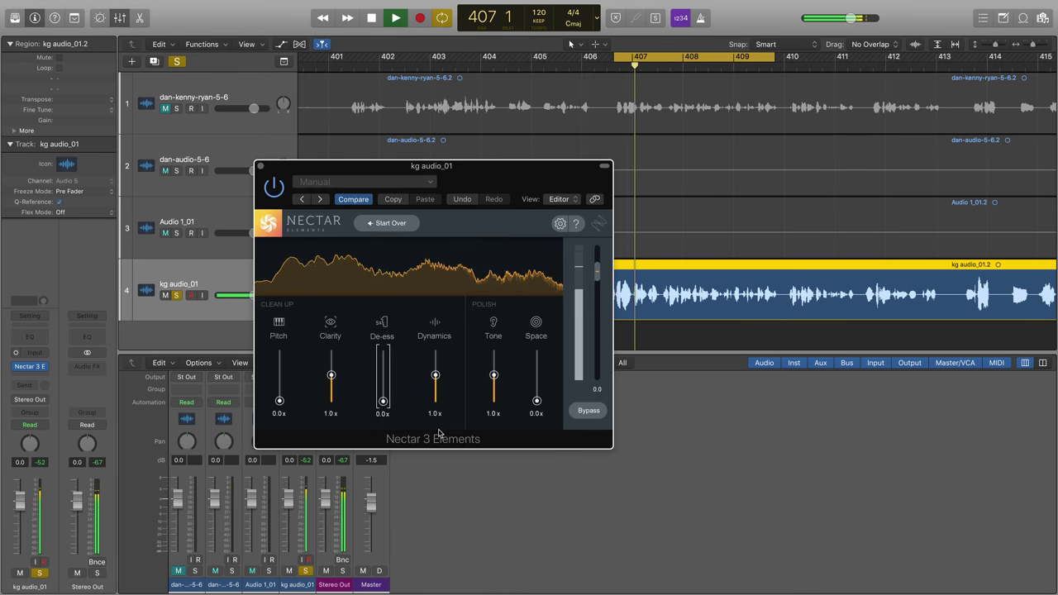
pyautogui.press(',')
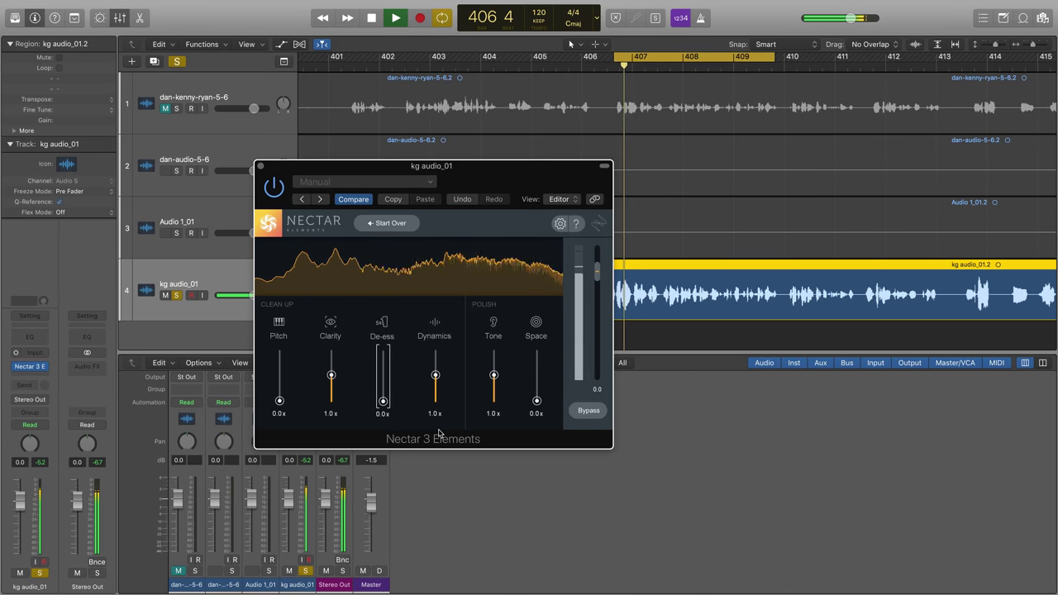
pyautogui.press('space')
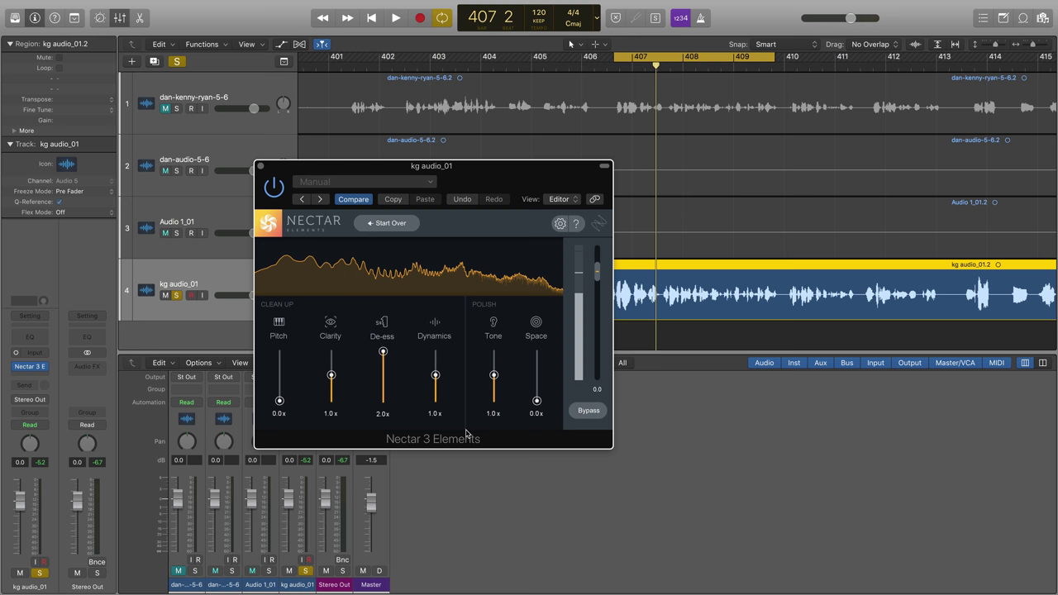
pyautogui.press('space')
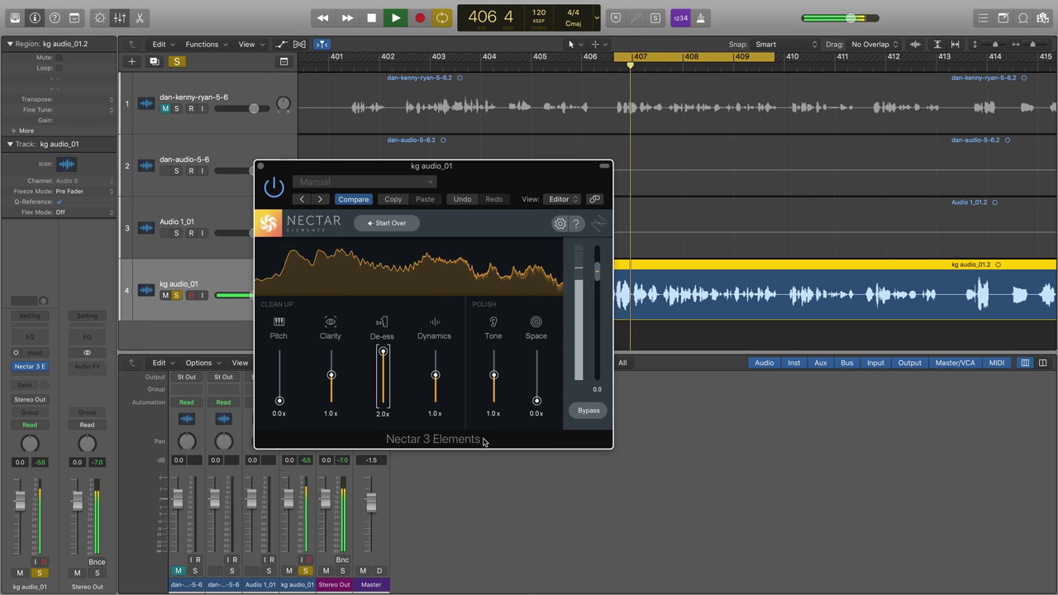
pyautogui.press('space')
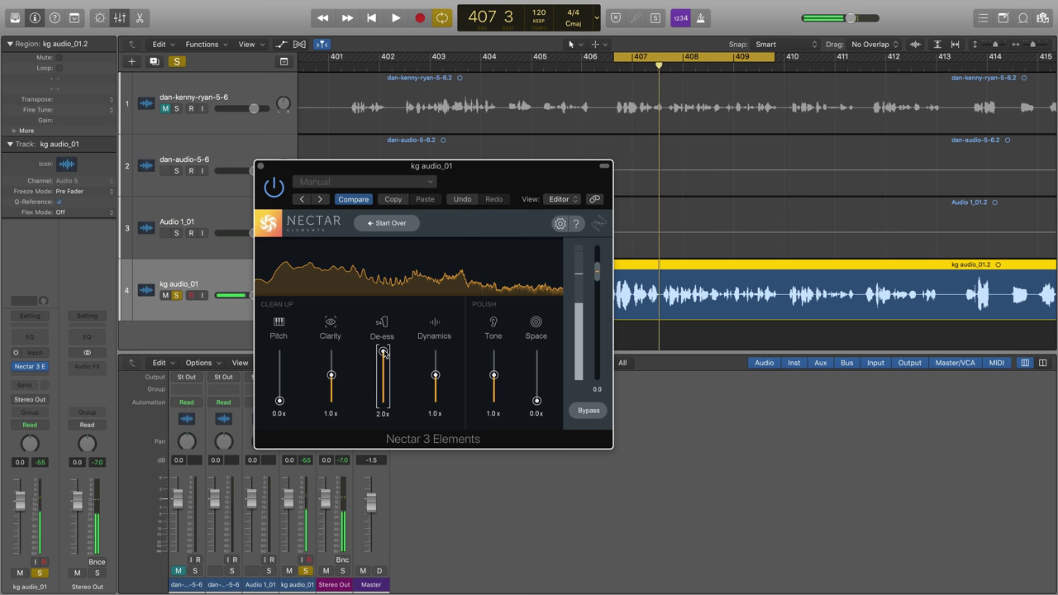
pyautogui.press('space')
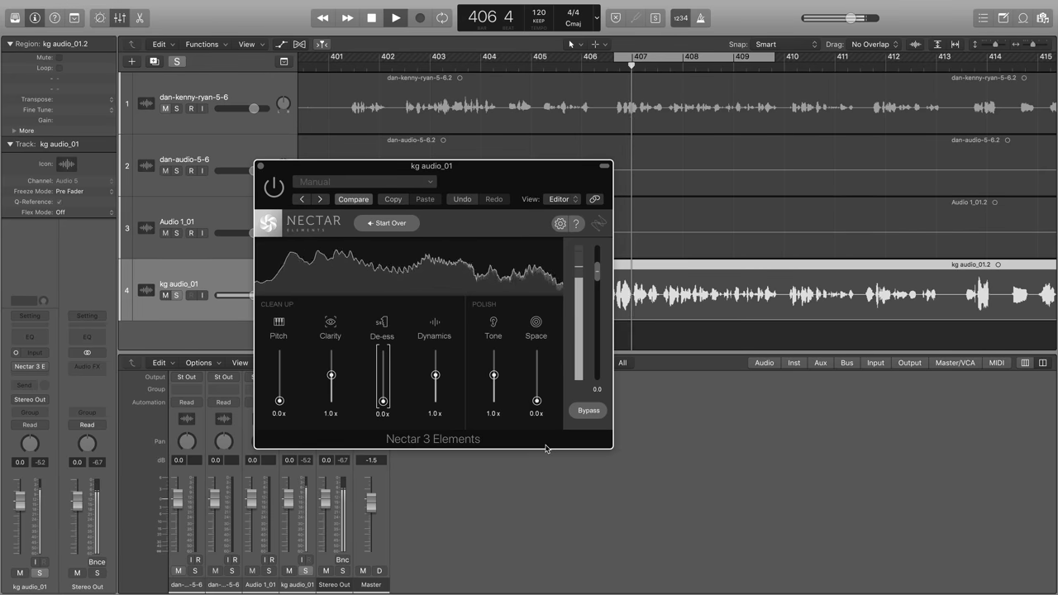
pyautogui.press('space')
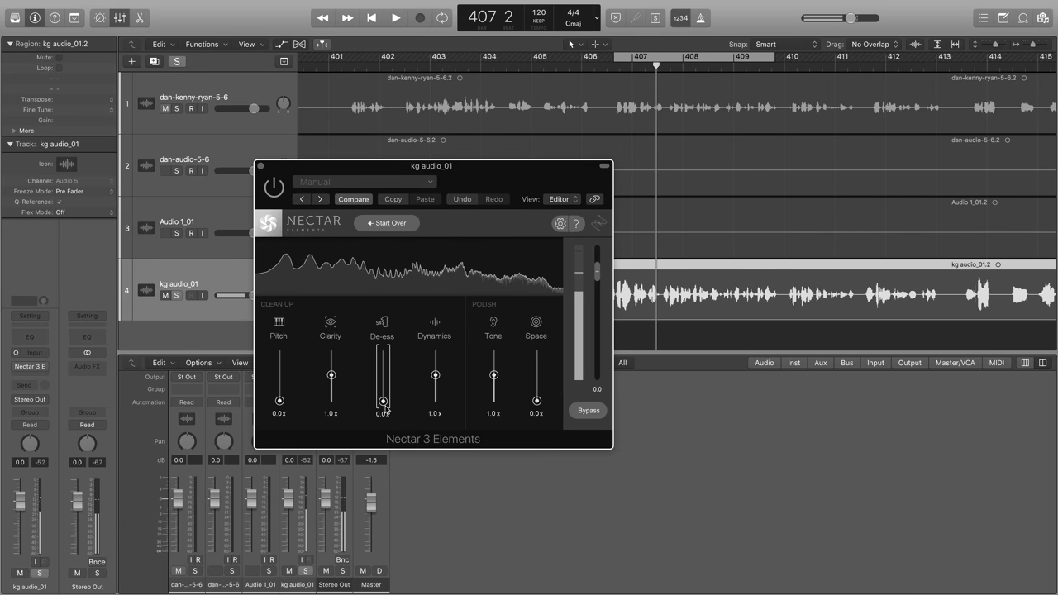
# Raise De-ess to 2.0x and listen to the result.
pyautogui.moveTo(382, 403); pyautogui.dragTo(383, 351)
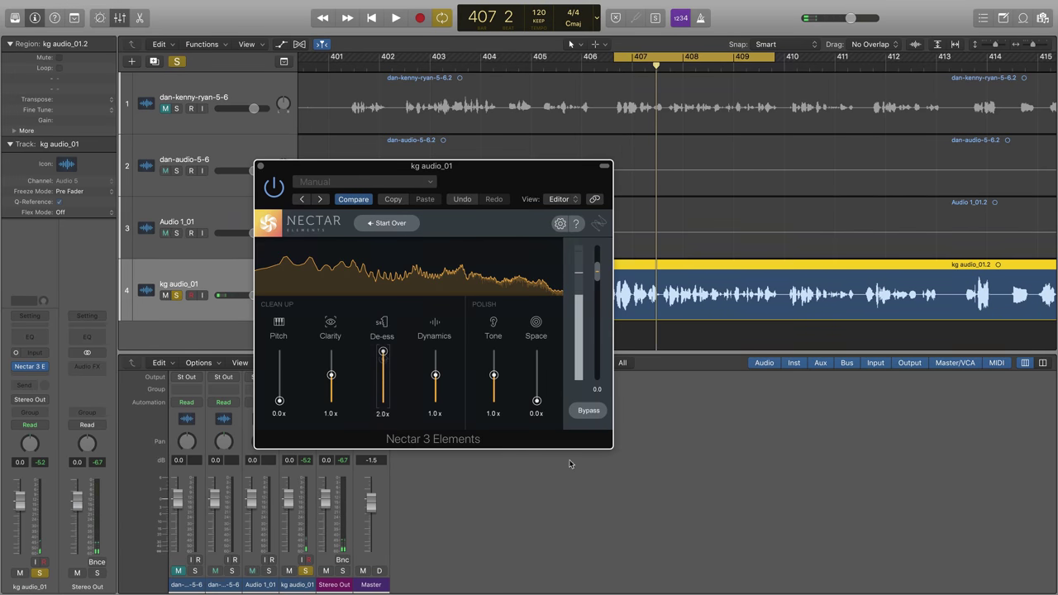
pyautogui.press('space')
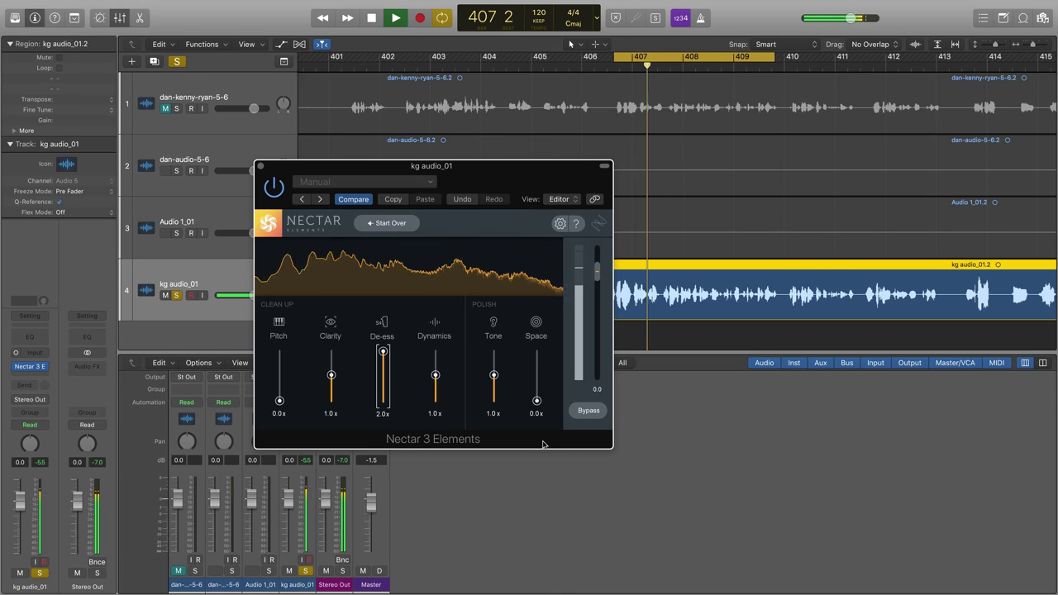
pyautogui.press('space')
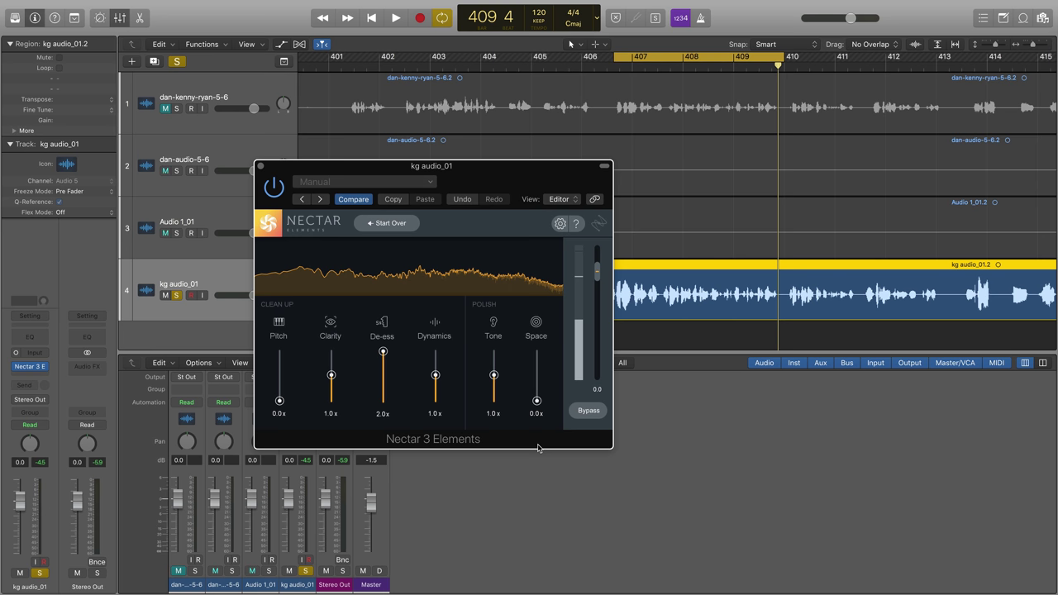
# Raise Tone to 1.4x and compare processed versus bypassed vocal during playback.
pyautogui.press('space')
pyautogui.moveTo(493, 374)
pyautogui.mouseDown()
pyautogui.moveTo(494, 408)
pyautogui.moveTo(496, 371)
pyautogui.mouseUp()
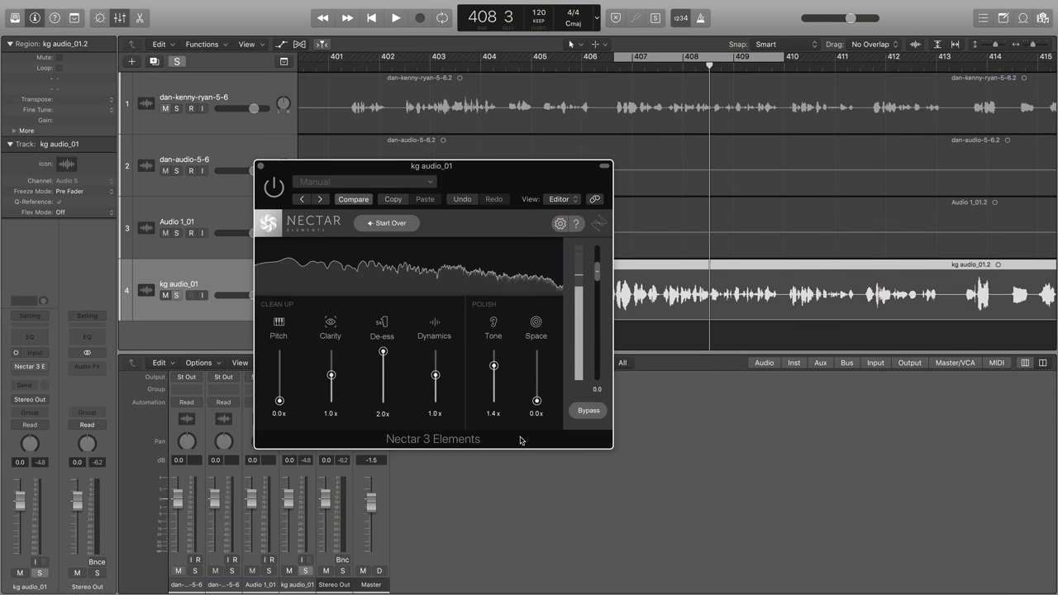
pyautogui.click(589, 413)
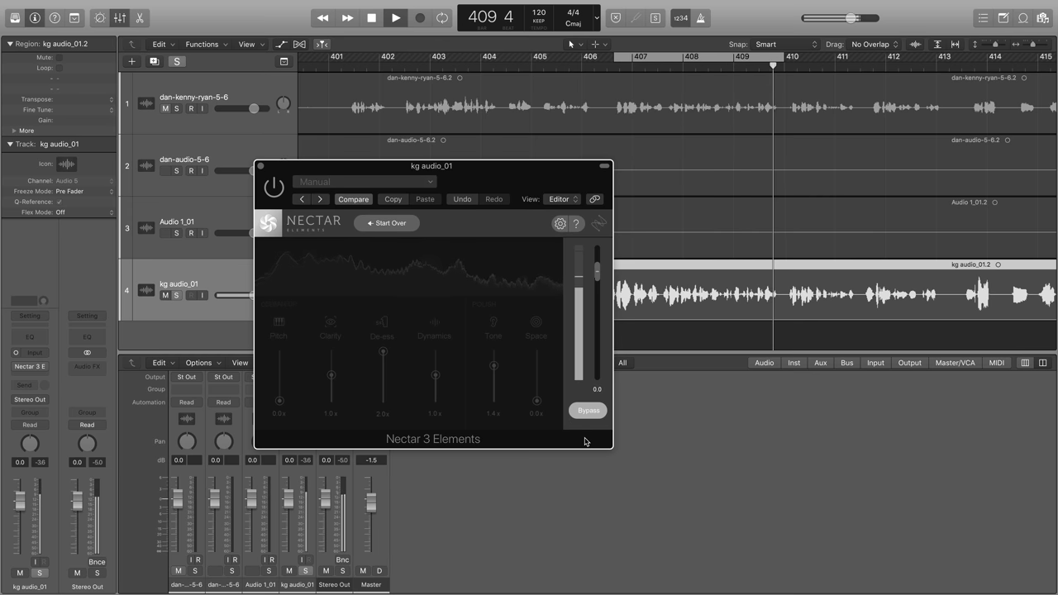
pyautogui.press('space')
pyautogui.click(587, 411)
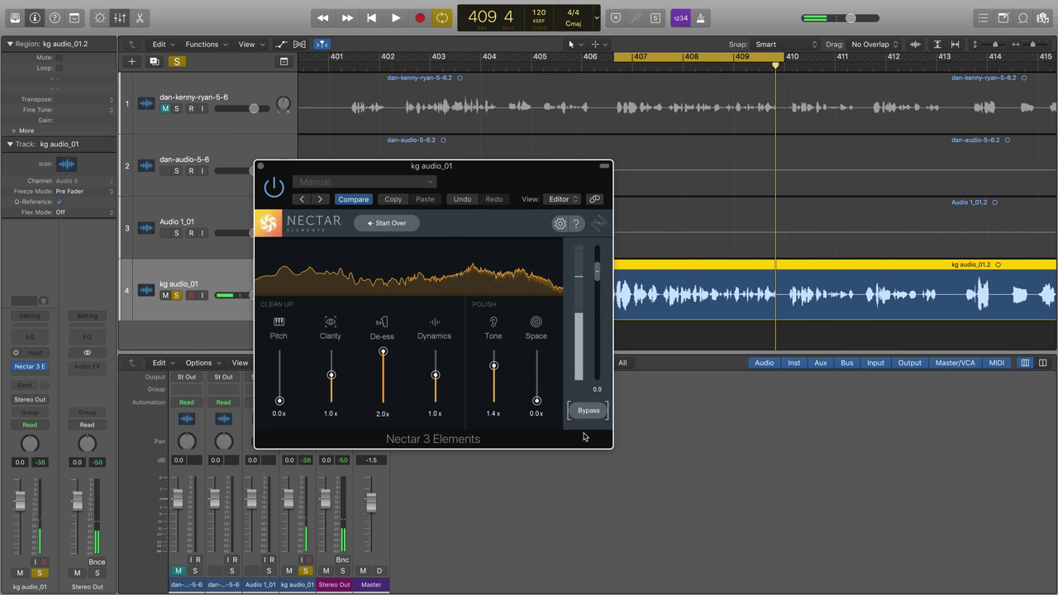
pyautogui.press('space')
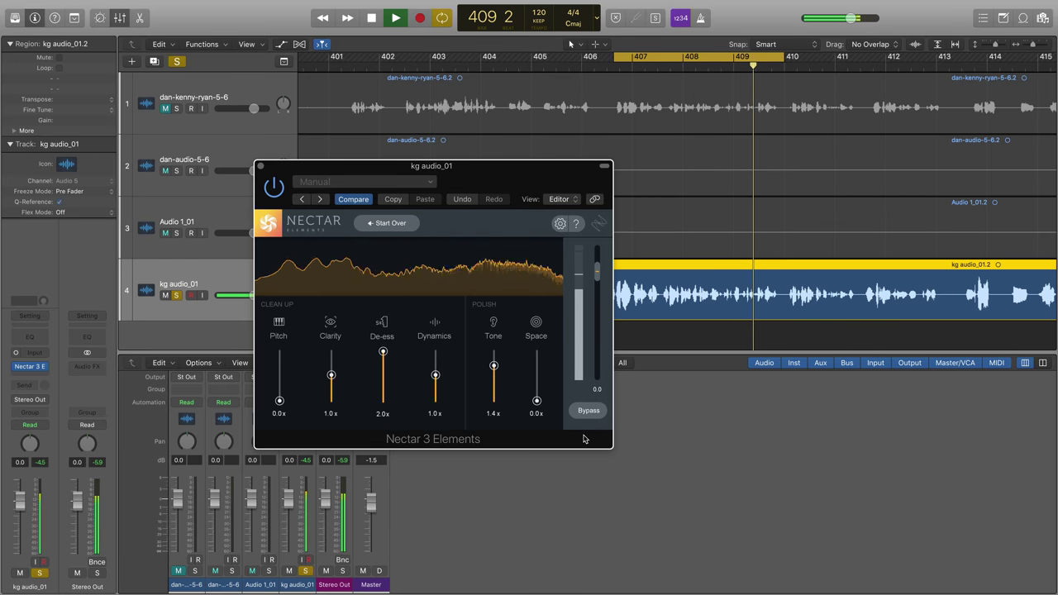
# Stop playback and raise Clarity from 1.0x toward 1.5x.
pyautogui.press('space')
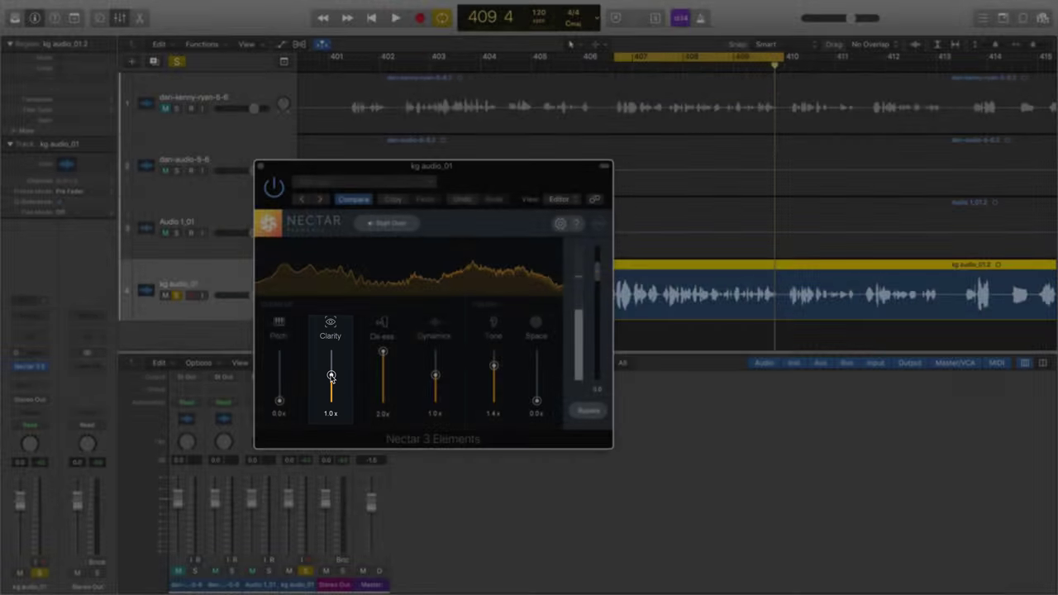
pyautogui.moveTo(331, 382); pyautogui.dragTo(331, 374)
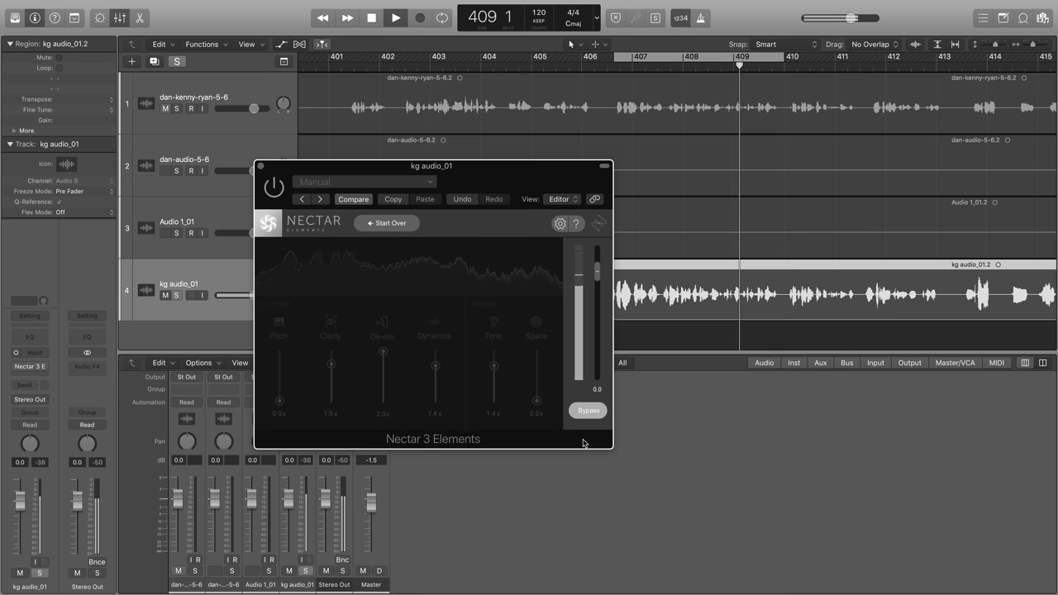
pyautogui.click(588, 411)
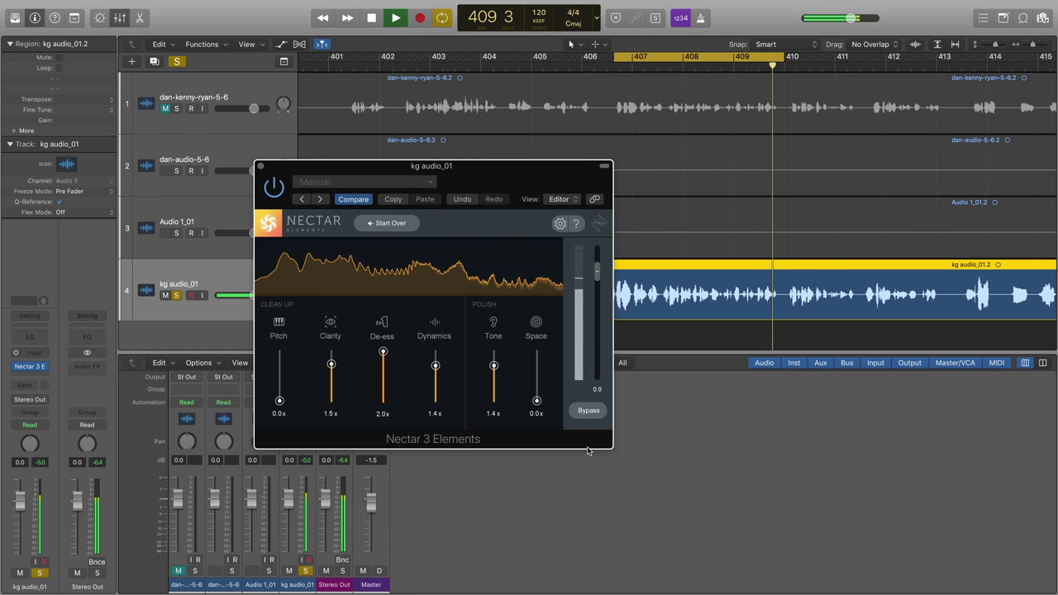
pyautogui.press('space')
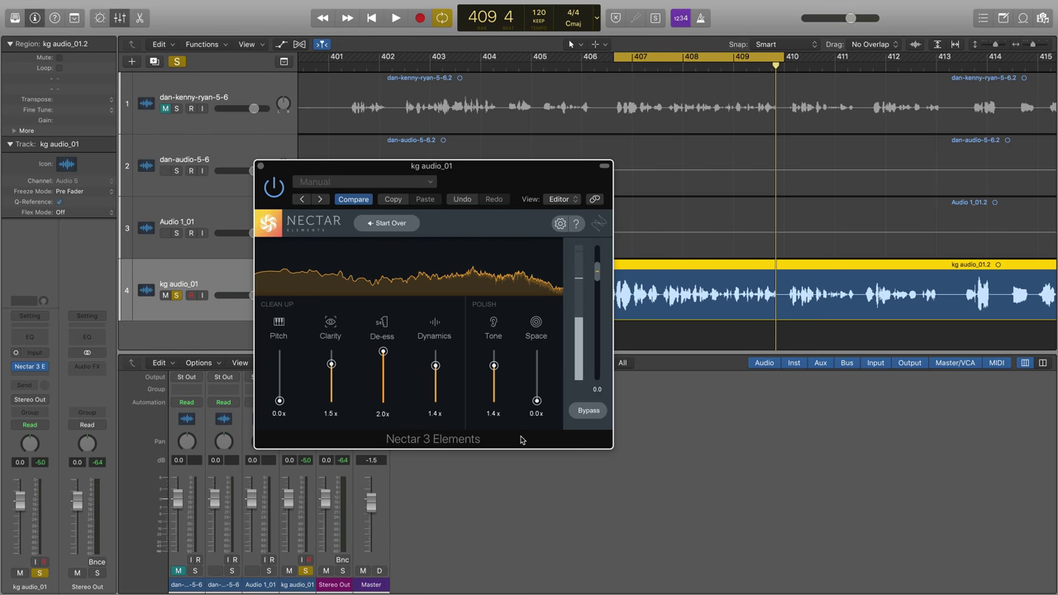